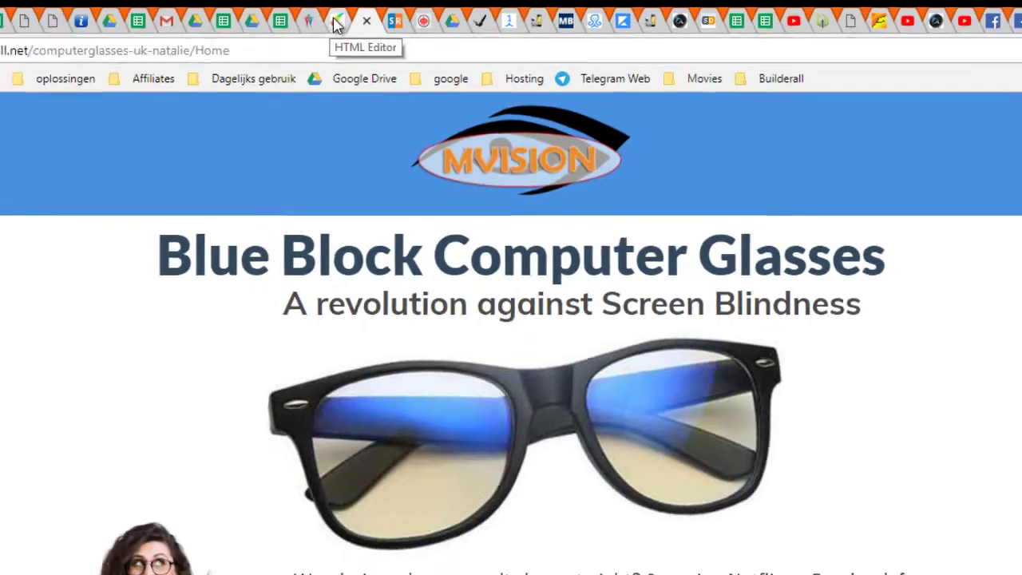
Step: Switch from the live site back to the Builderall editor on the Home page
left_click(289, 32)
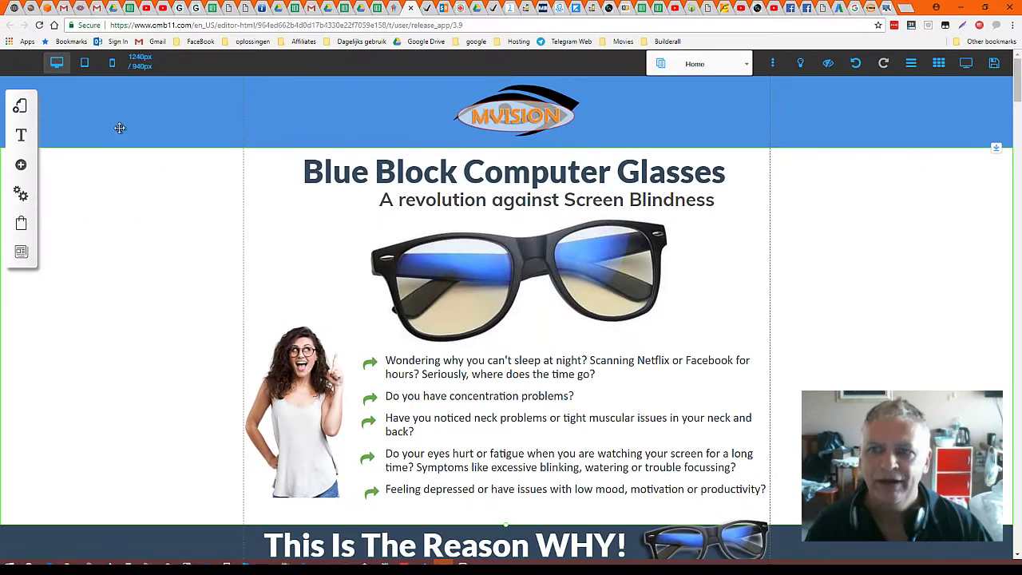
Step: Open the Blue Block Computer Glasses layout's Settings and SEO panel from the Layouts list
left_click(20, 106)
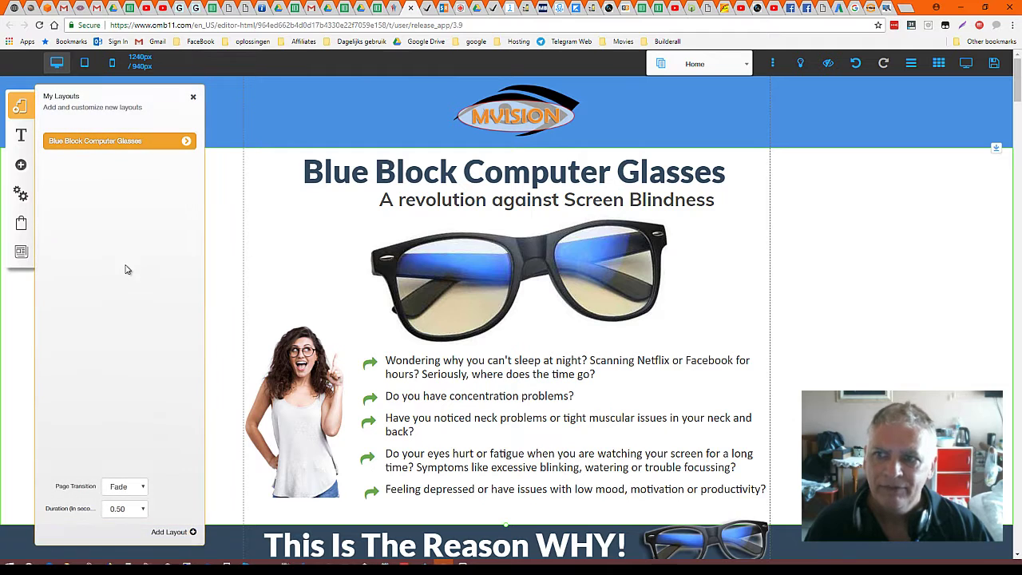
left_click(186, 142)
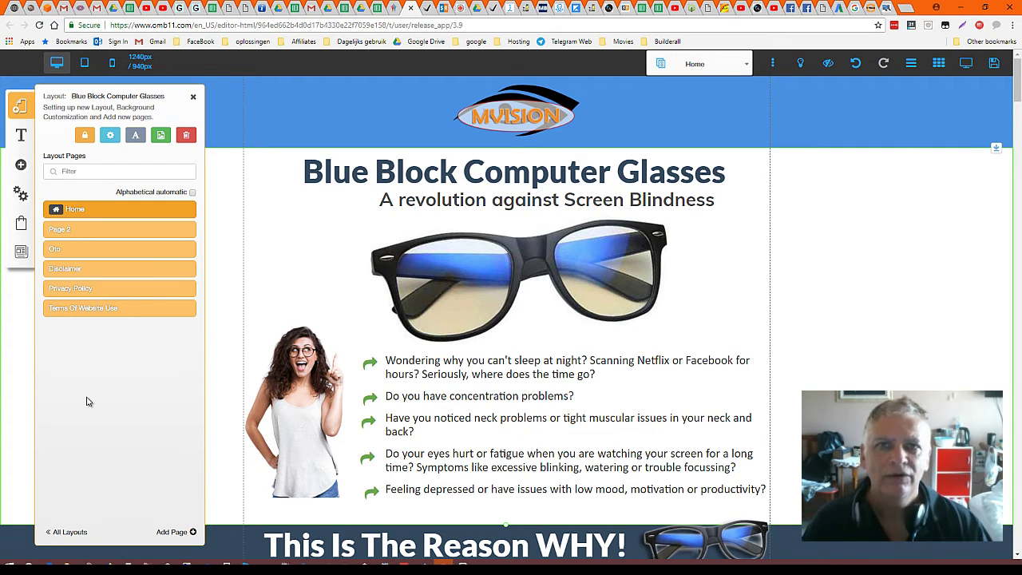
left_click(111, 137)
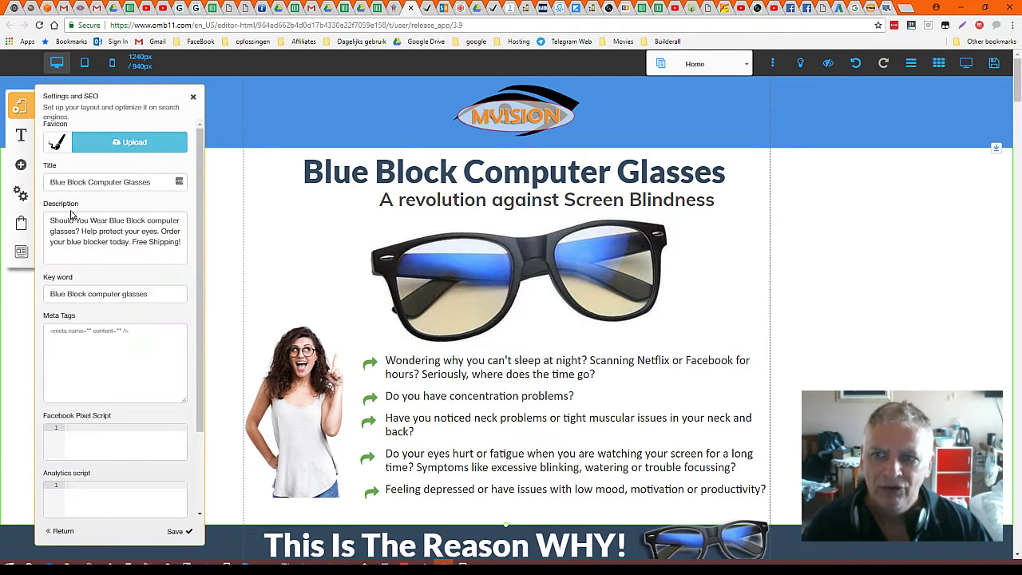
Step: Review the layout's SEO title, description and keyword, then view the published Blue Block page
triple_click(158, 182)
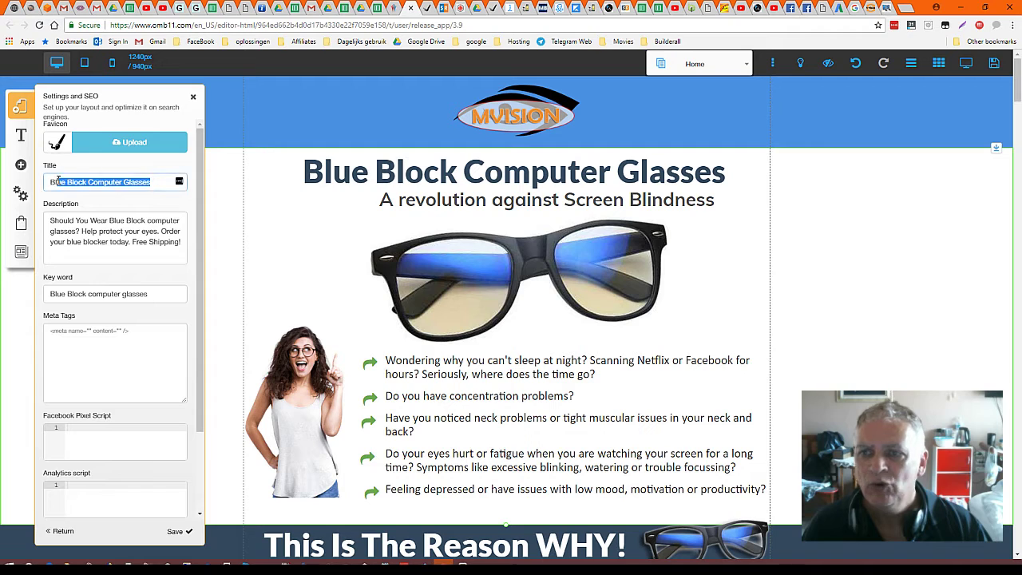
left_click(95, 250)
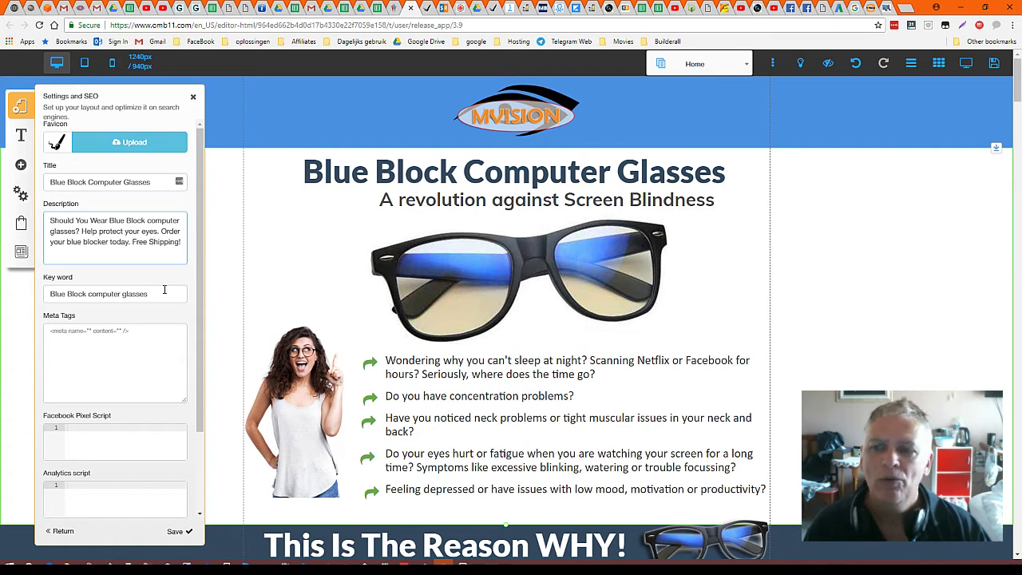
left_click_drag(168, 295, 46, 295)
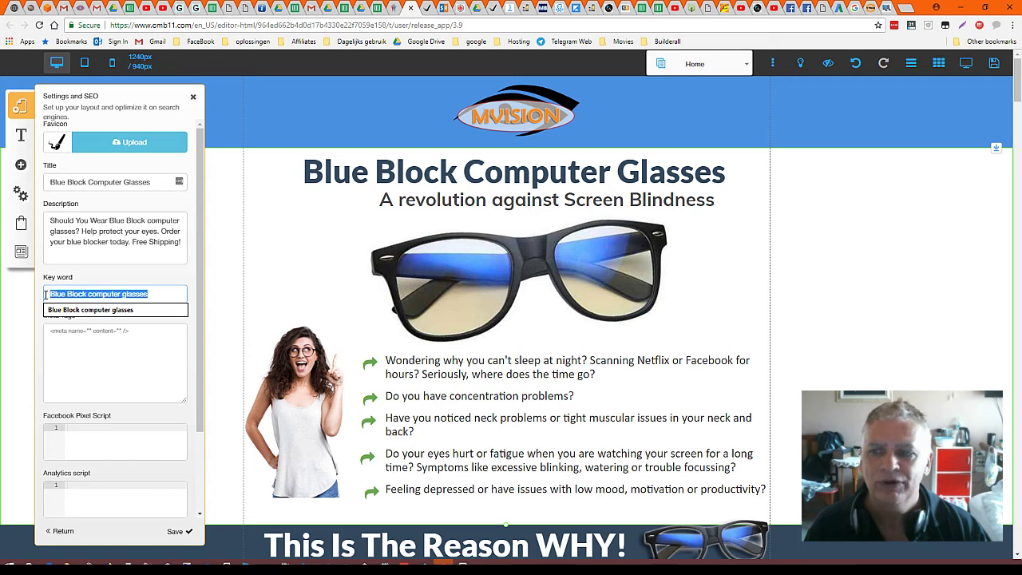
left_click(95, 249)
scroll(187, 295, "down", 2)
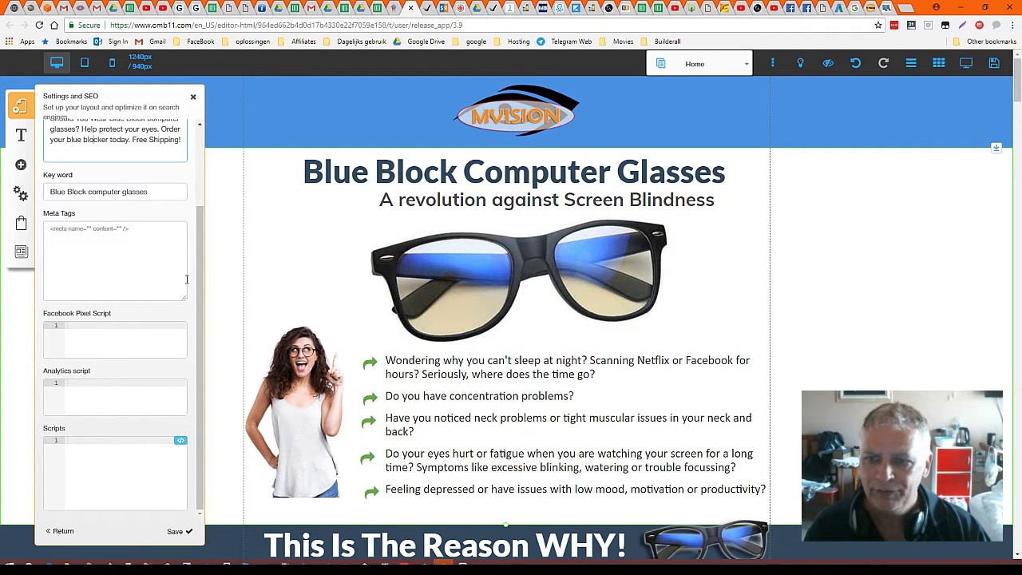
scroll(204, 242, "up", 2)
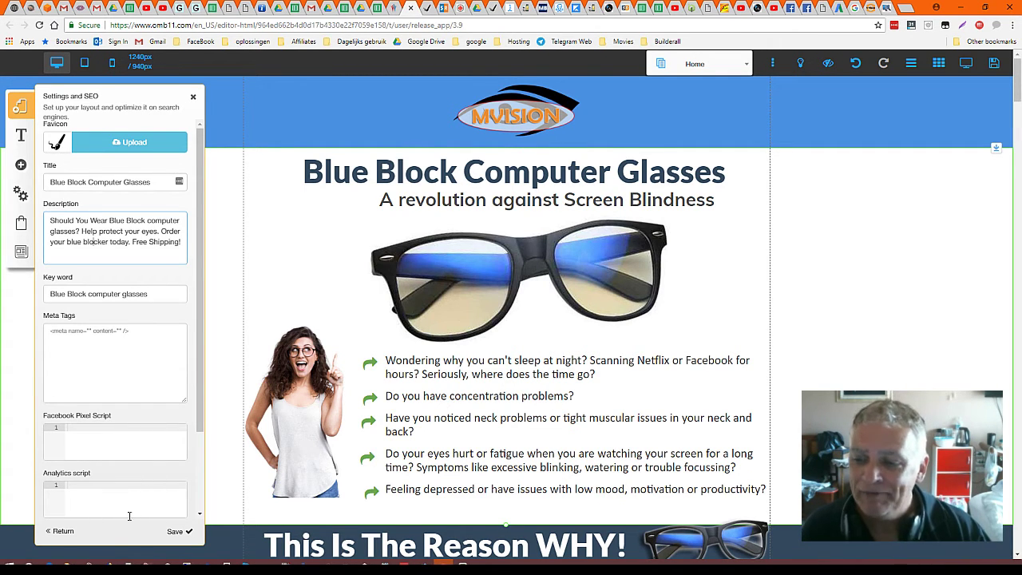
left_click(63, 531)
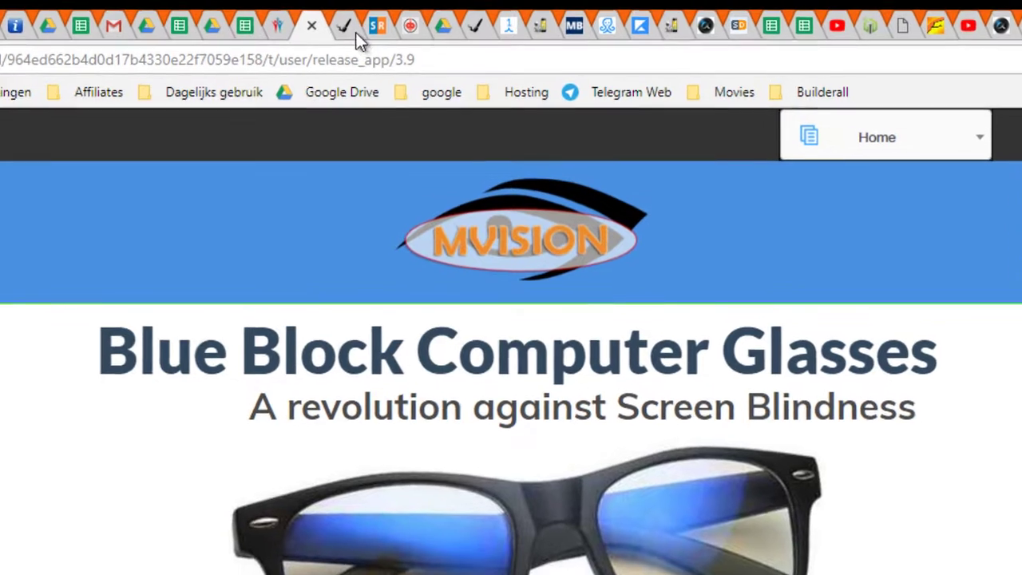
left_click(349, 30)
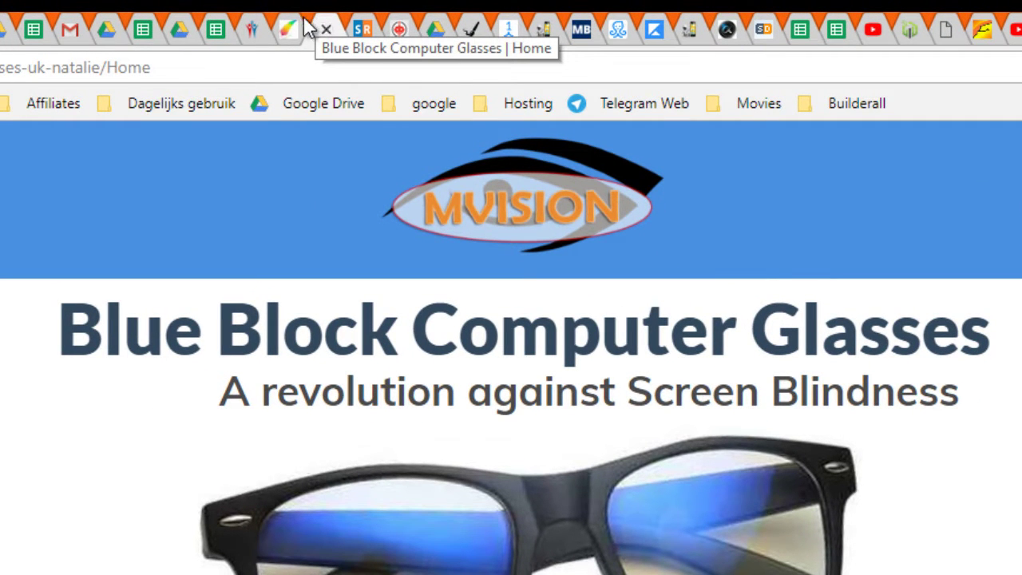
Step: Return to the Builderall editor showing the layout's pages list
left_click(287, 30)
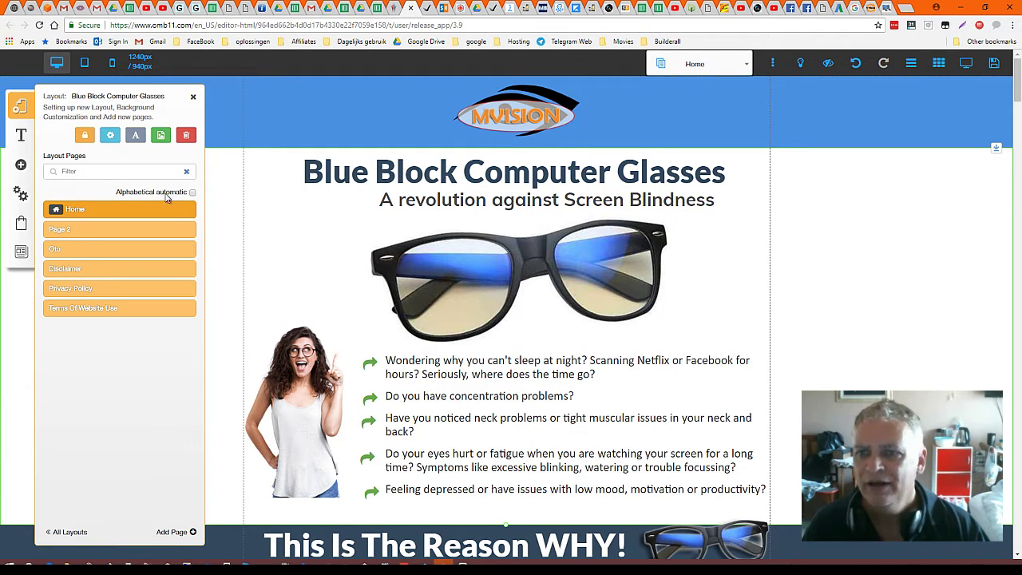
Step: Set the Home page SEO title to 'Free Shipping On All Orders' and save
left_click(187, 210)
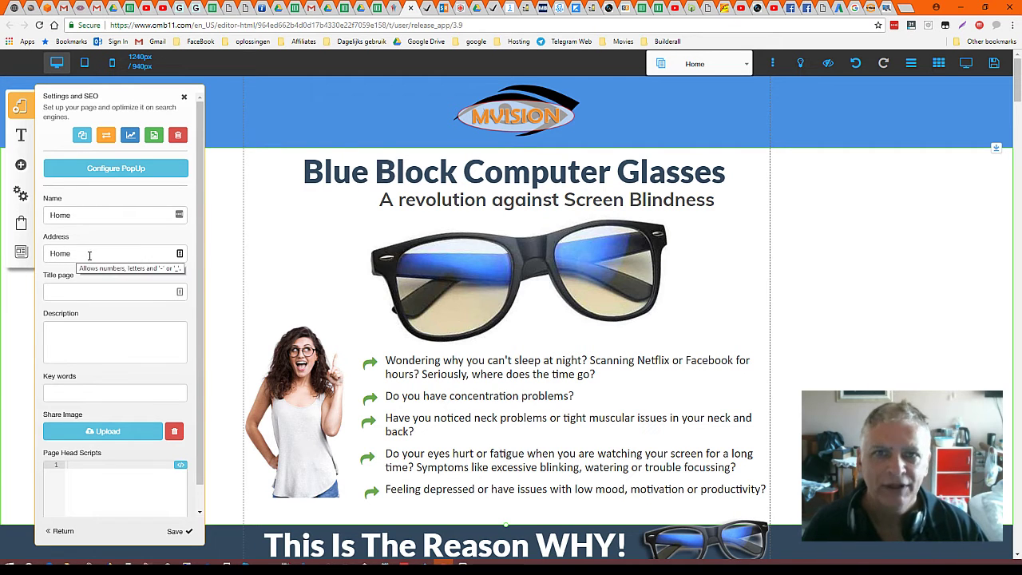
left_click(73, 295)
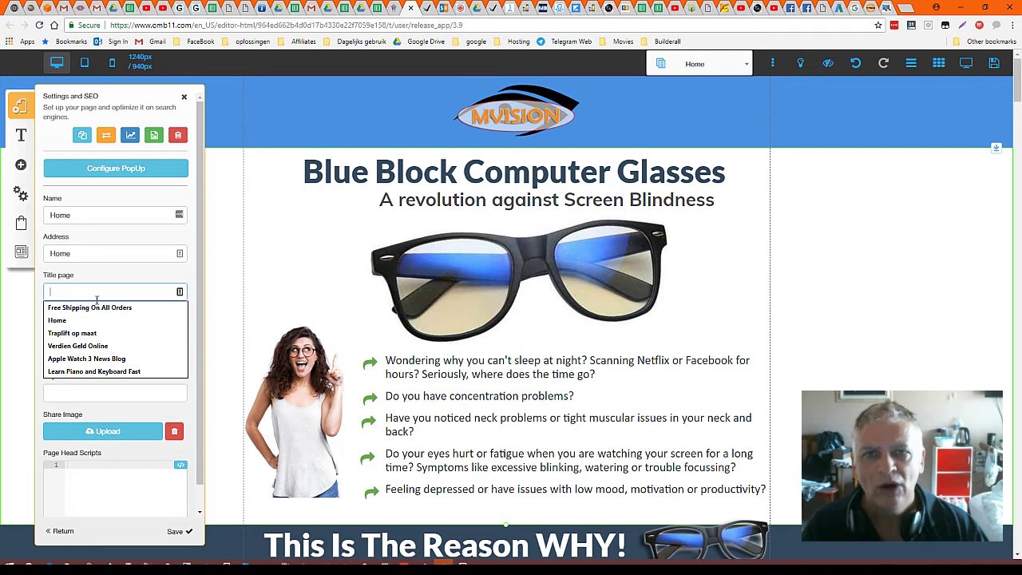
key("Escape")
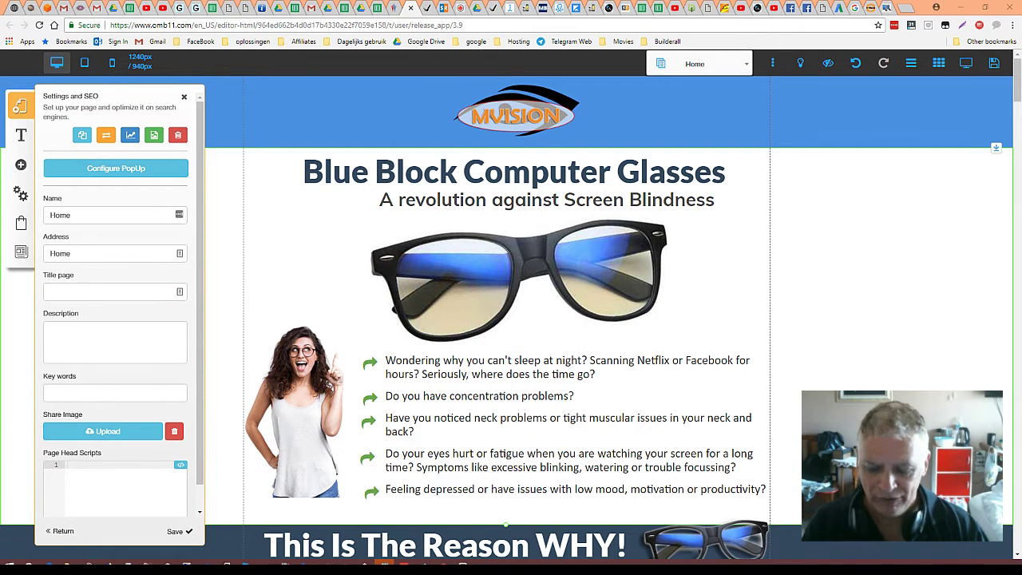
left_click(99, 292)
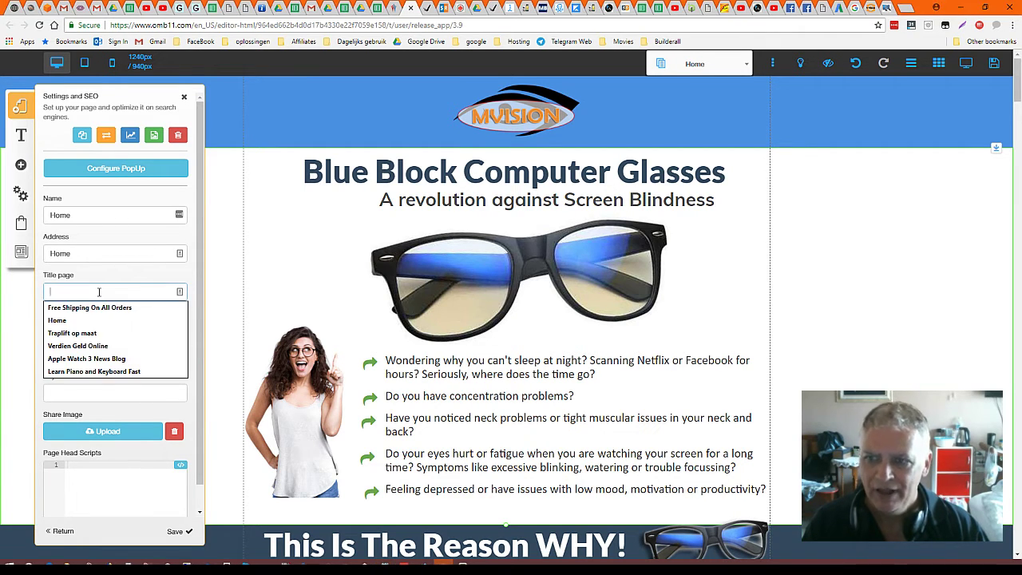
type("Free Shipping On All Orders")
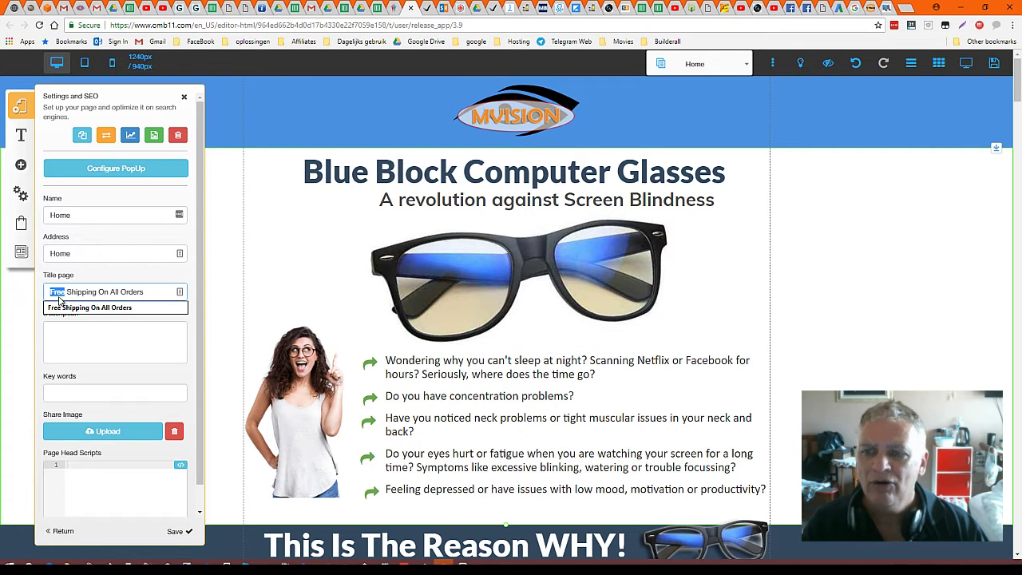
left_click(114, 349)
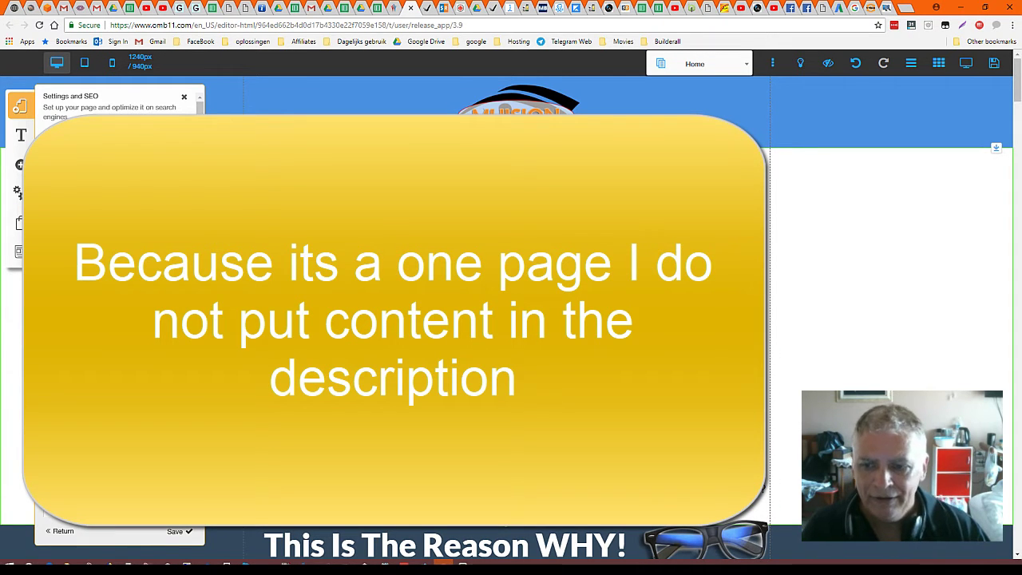
left_click(180, 537)
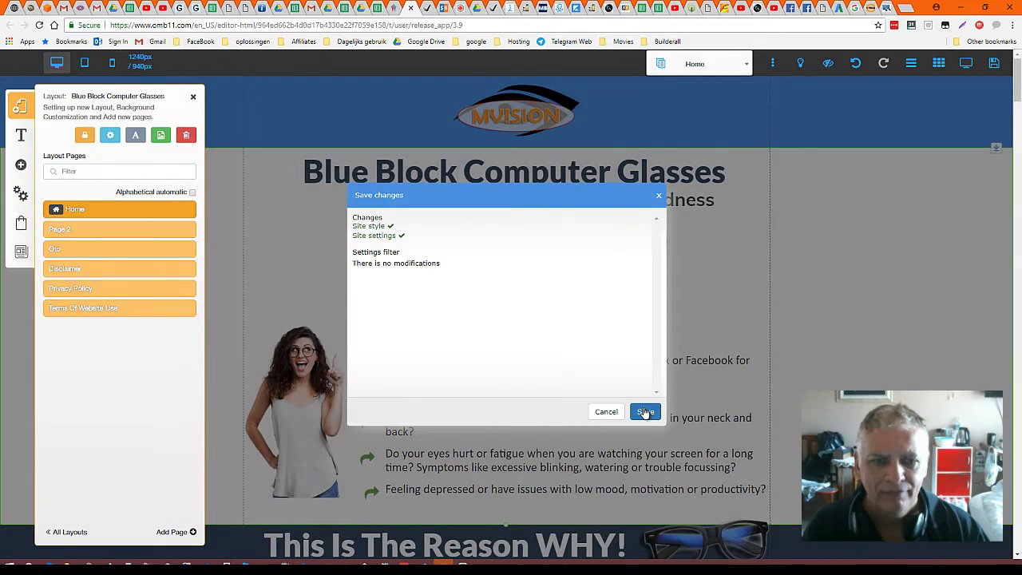
Step: Confirm saving the site changes and reload the published Home page
left_click(645, 412)
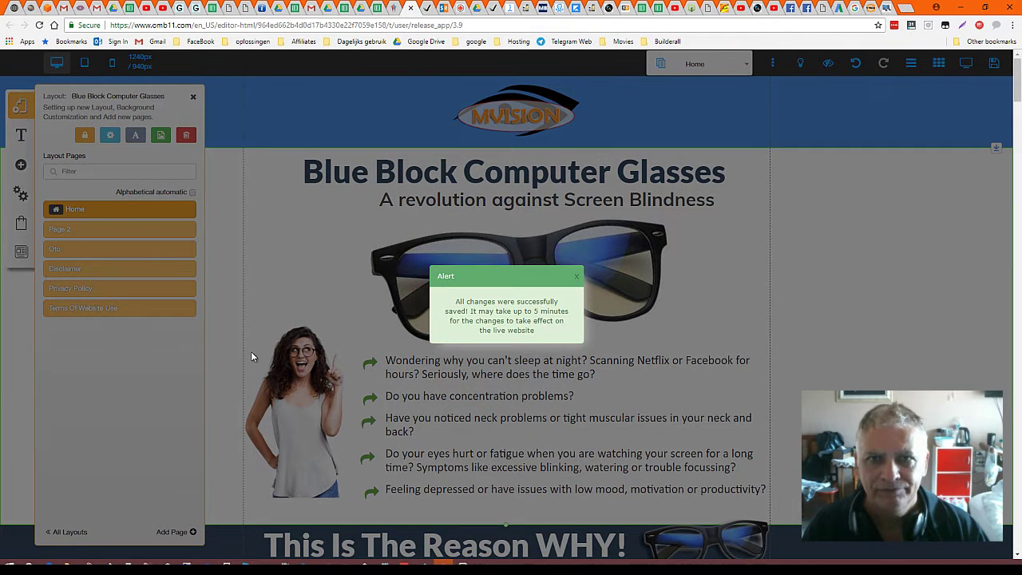
left_click(429, 7)
key("F5")
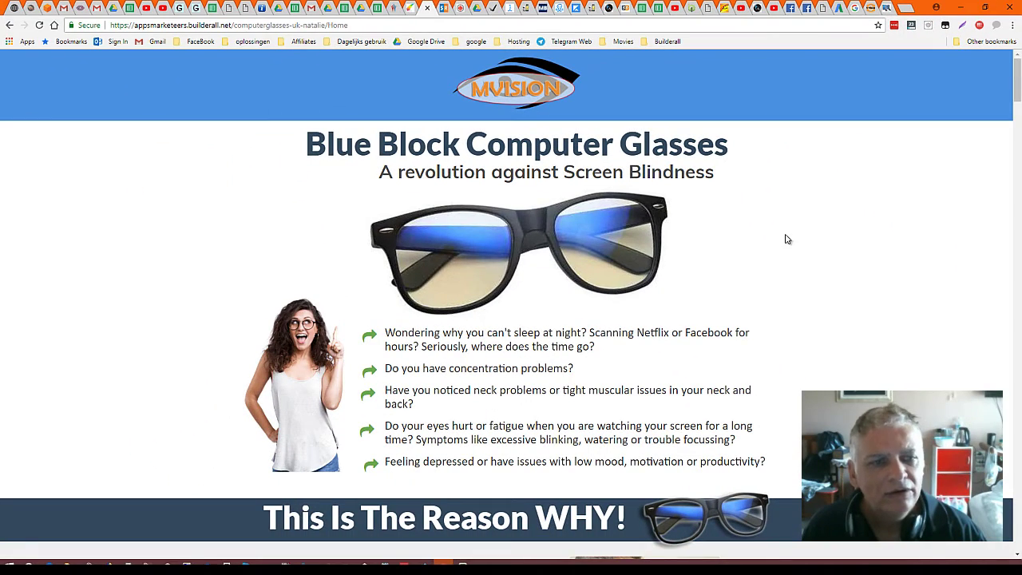
Step: Check the page source for the new title and meta description, then return to the page
right_click(787, 240)
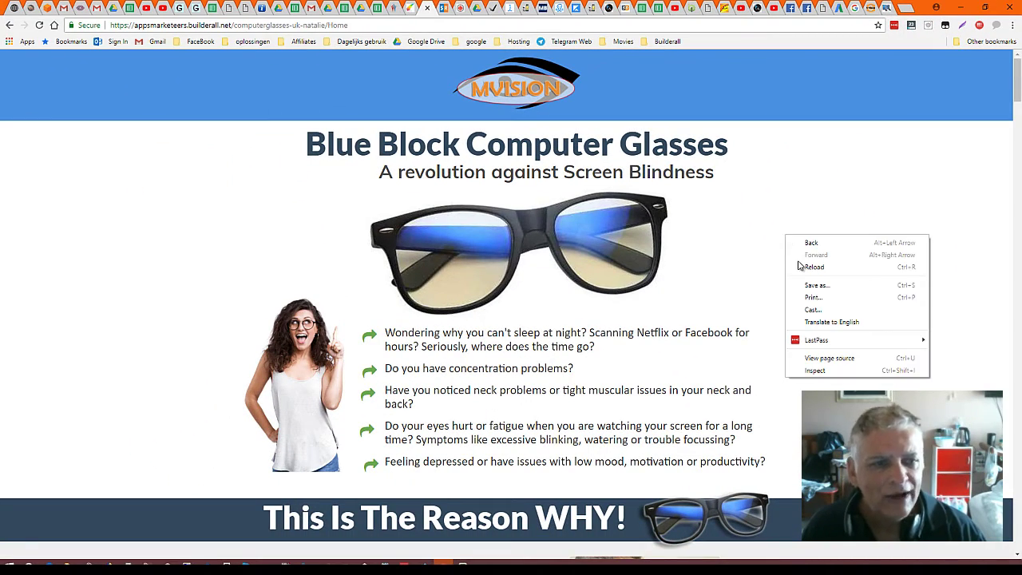
left_click(848, 358)
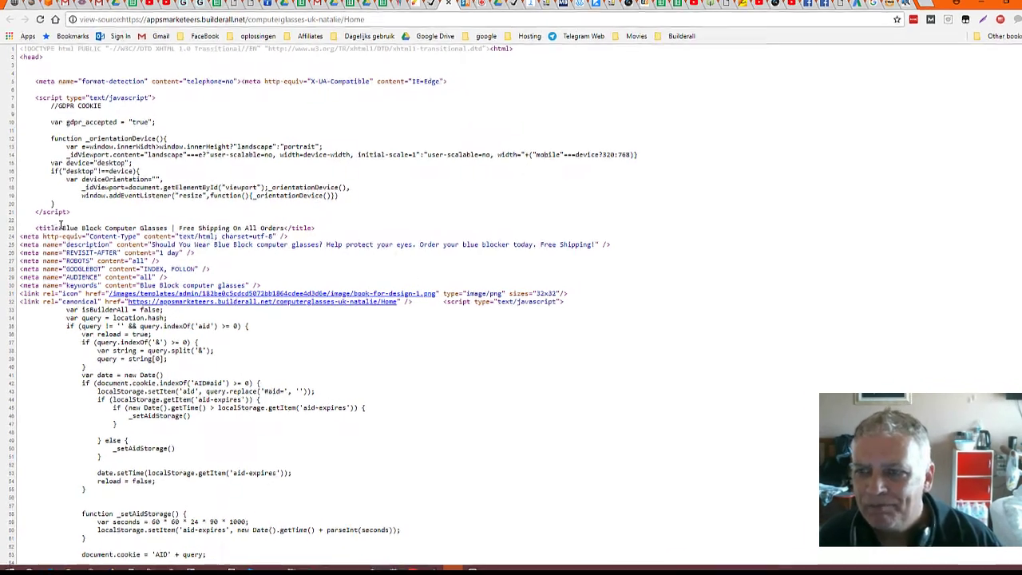
left_click_drag(73, 218, 324, 228)
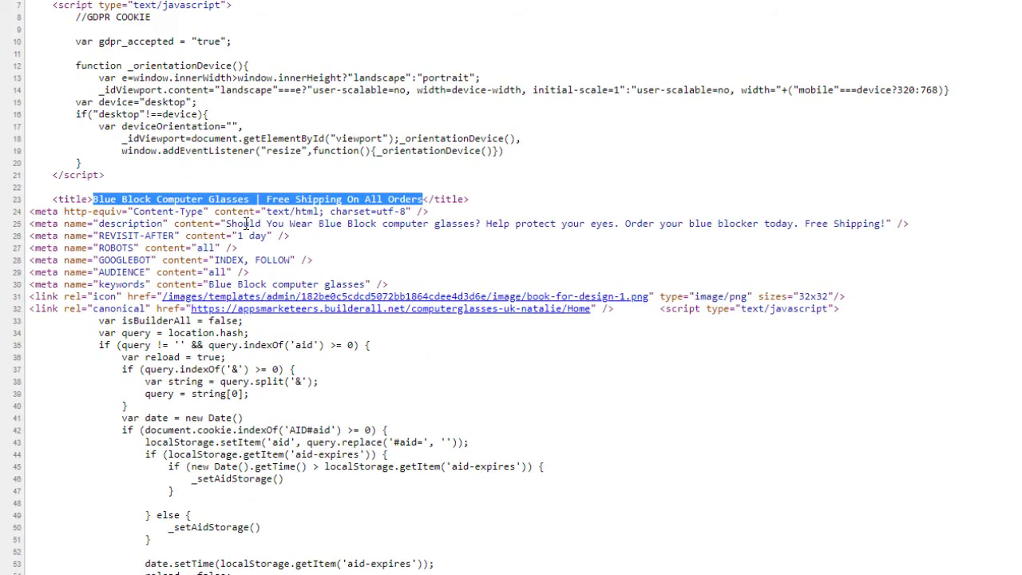
left_click_drag(226, 223, 29, 224)
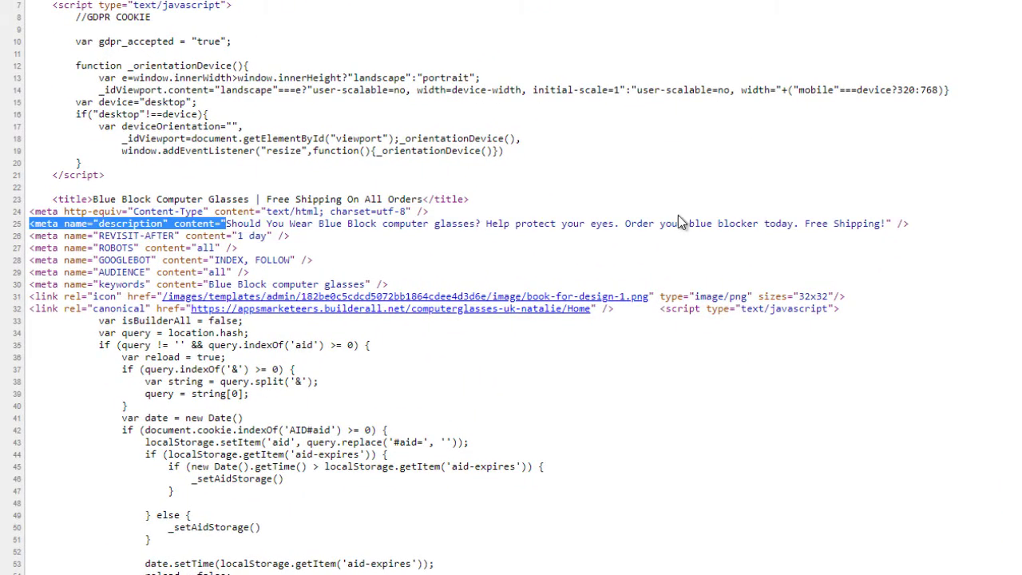
left_click_drag(679, 222, 879, 223)
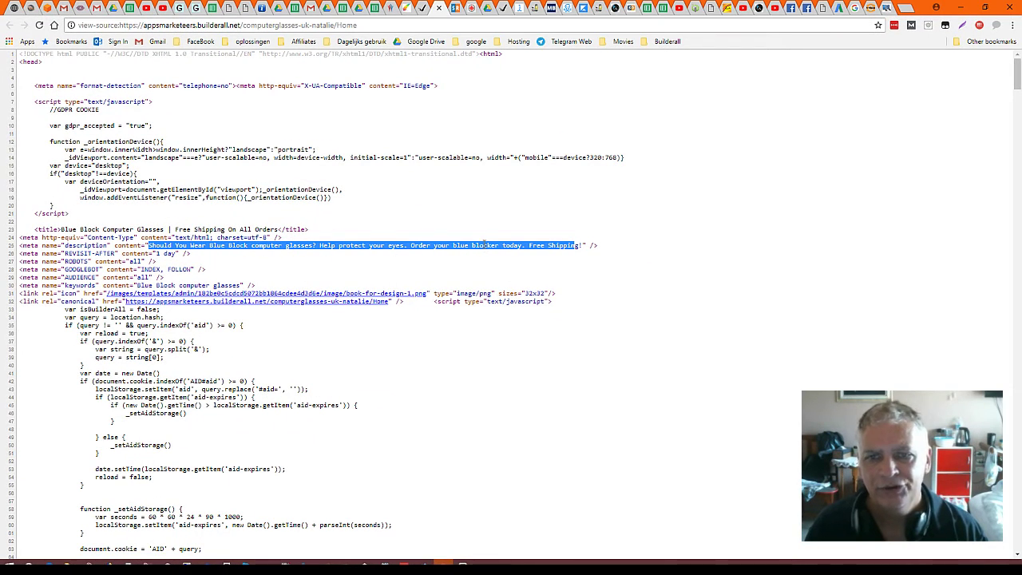
left_click(423, 8)
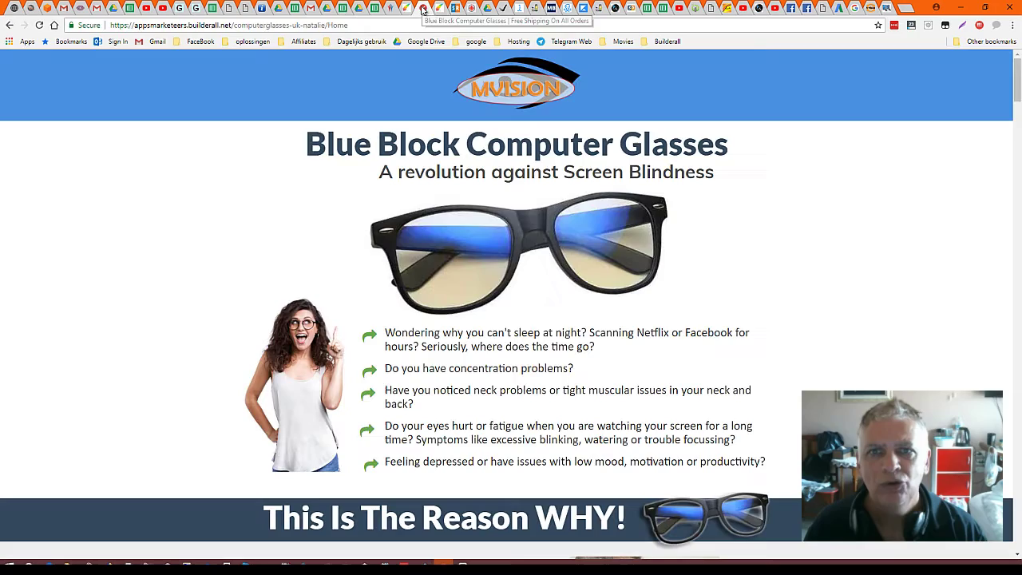
left_click_drag(1016, 69, 1017, 520)
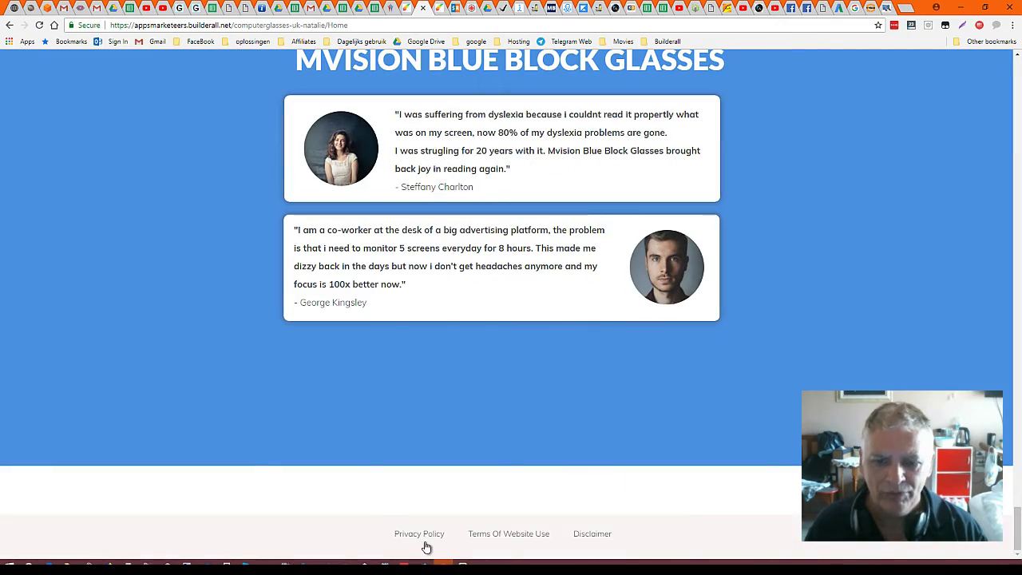
left_click(391, 533)
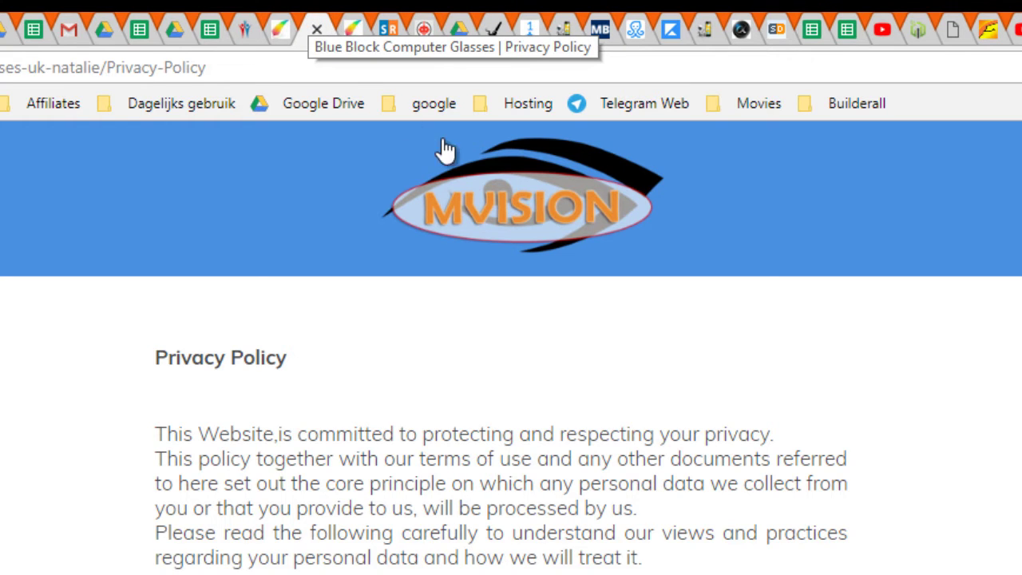
left_click(471, 186)
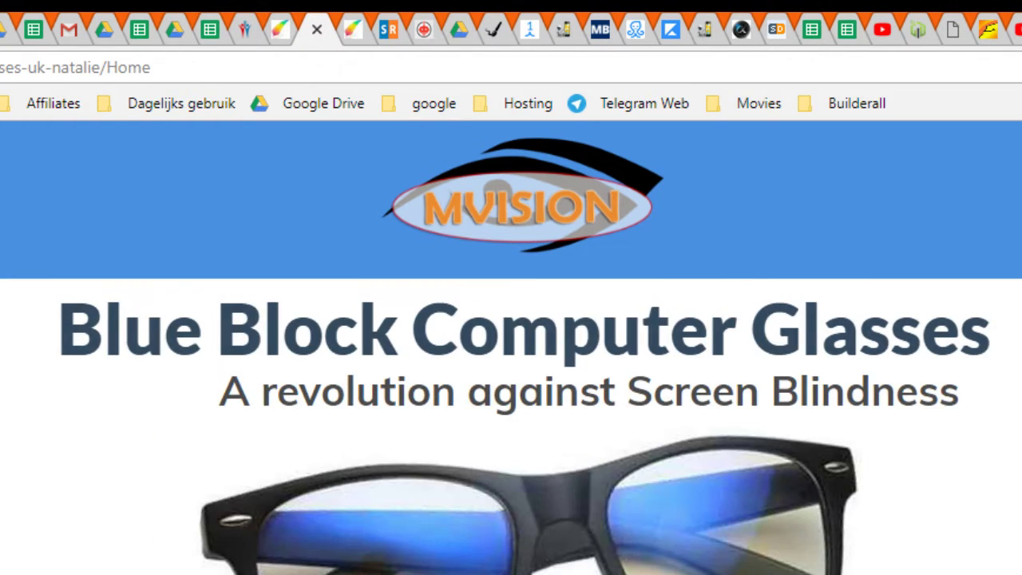